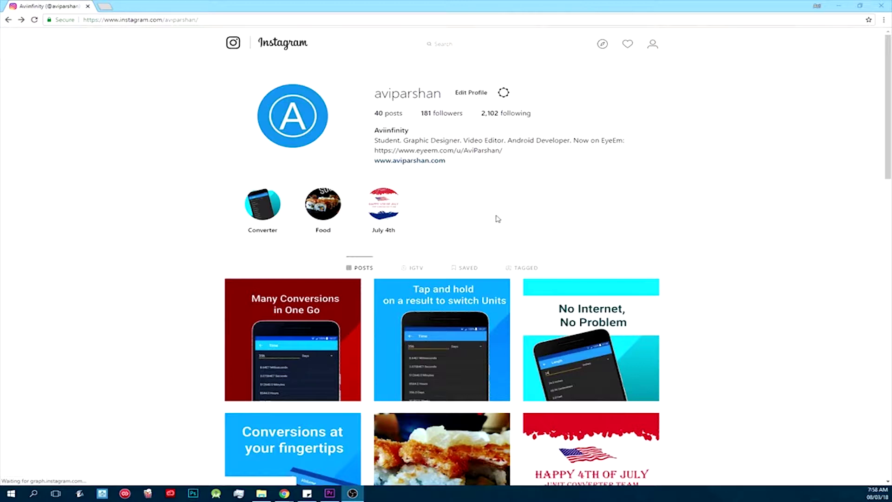
- Bring the browser showing Instagram to the front and scroll the profile page
{"action": "left_click", "coordinate": [509, 203]}
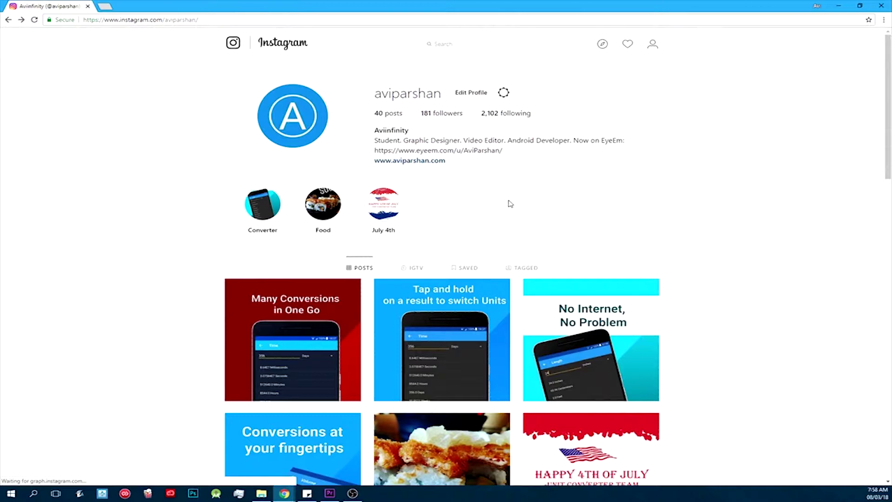
{"action": "scroll", "coordinate": [510, 204], "scroll_direction": "down", "scroll_amount": 4}
{"action": "scroll", "coordinate": [510, 204], "scroll_direction": "down", "scroll_amount": 2}
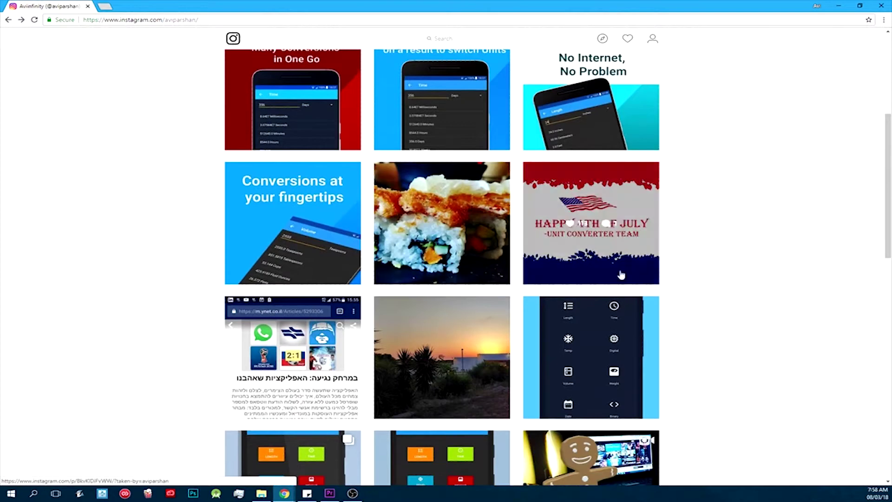
{"action": "scroll", "coordinate": [604, 242], "scroll_direction": "up", "scroll_amount": 6}
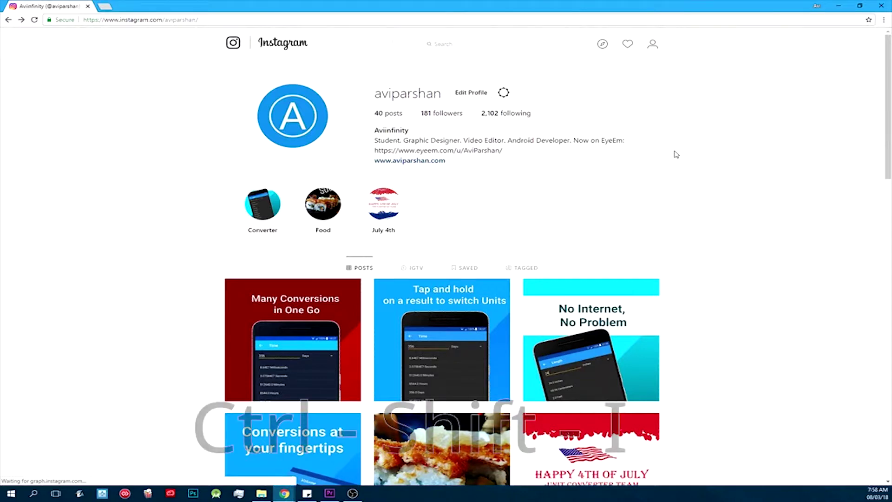
- Open DevTools, reload Instagram in Pixel 2 mobile emulation, and begin a new photo post
{"action": "key", "text": "ctrl+shift+i"}
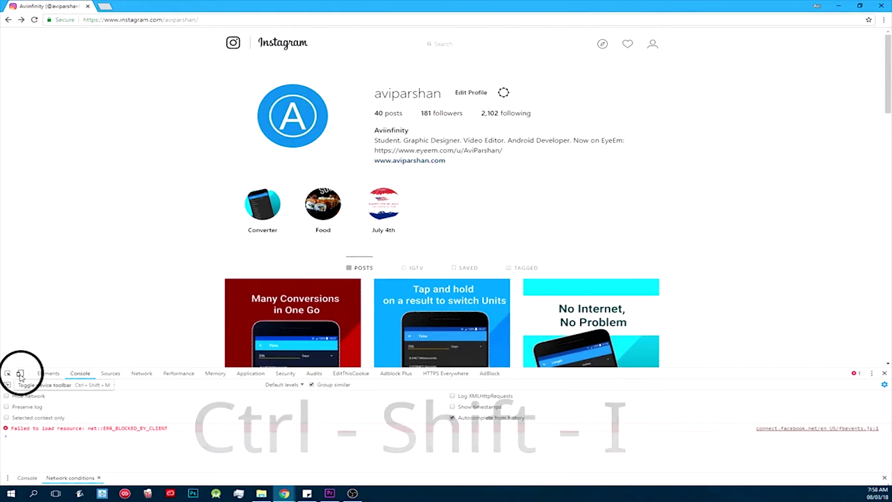
{"action": "left_click", "coordinate": [20, 374]}
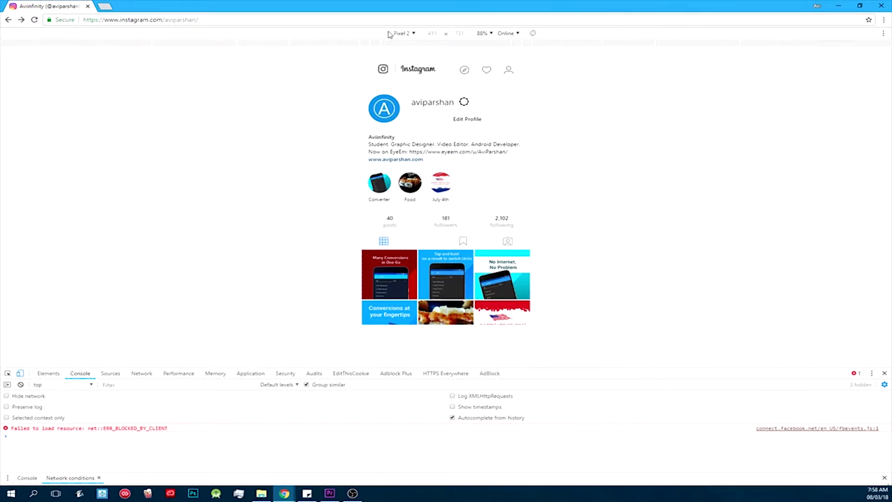
{"action": "left_click", "coordinate": [32, 22]}
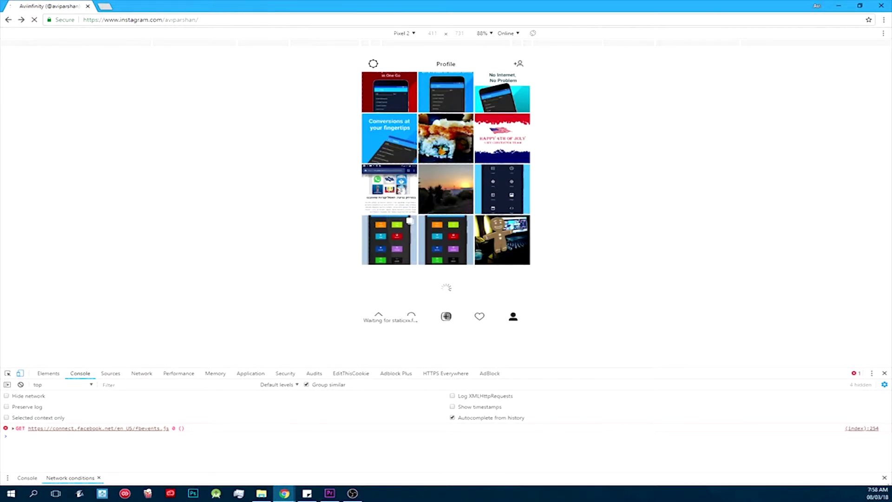
{"action": "left_click", "coordinate": [446, 316]}
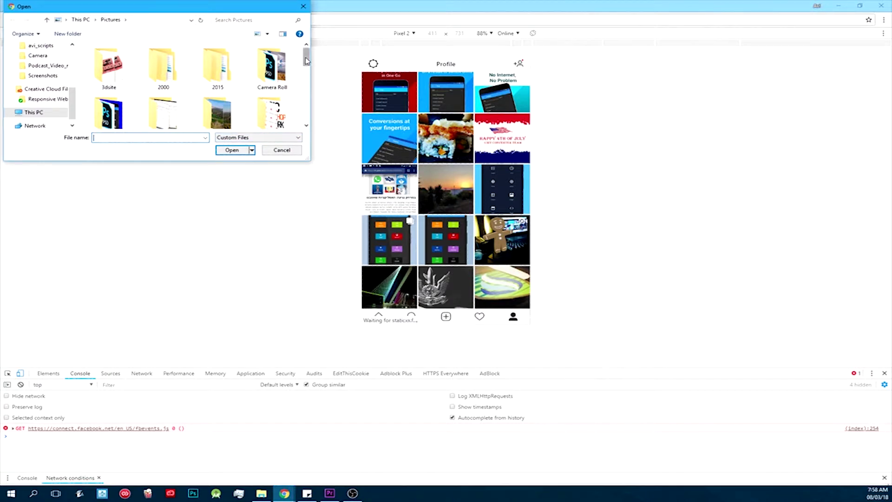
- Select the stone-tower photo in the Open dialog for the new post
{"action": "left_click_drag", "start_coordinate": [306, 60], "coordinate": [312, 117]}
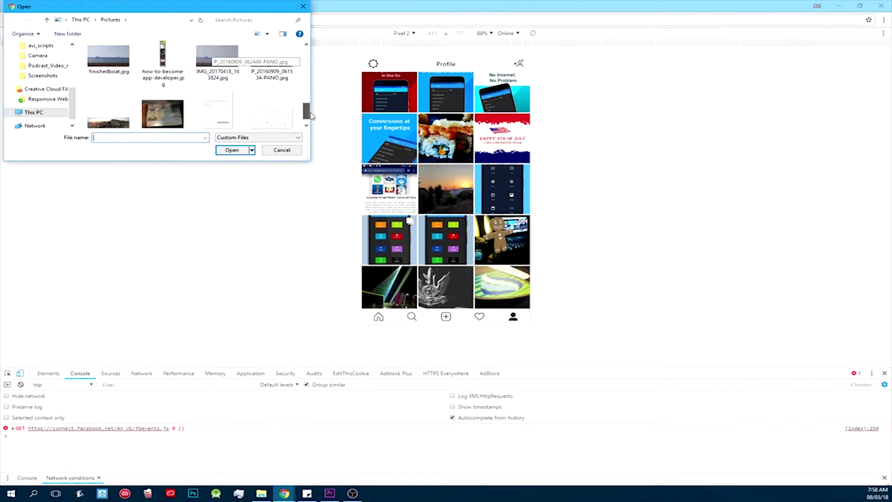
{"action": "left_click", "coordinate": [123, 124]}
{"action": "left_click", "coordinate": [230, 150]}
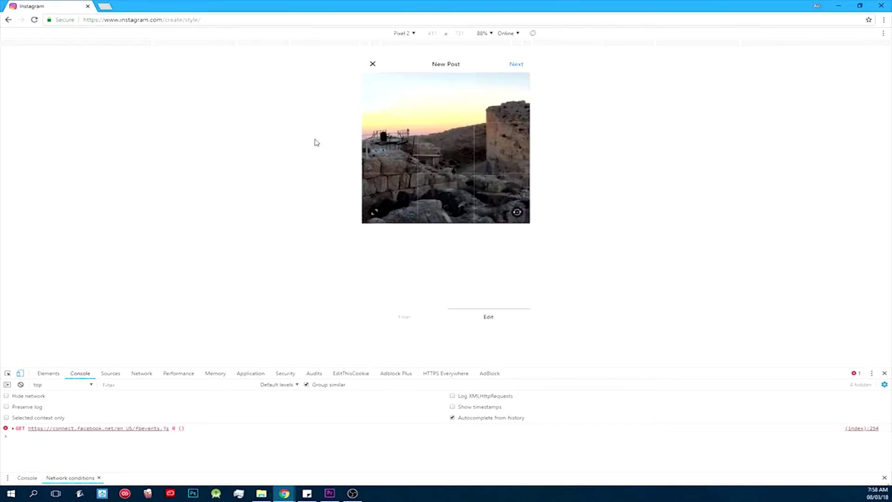
- Pan the crop toward the tower and apply the black-and-white Moon filter
{"action": "left_click_drag", "start_coordinate": [459, 153], "coordinate": [414, 188]}
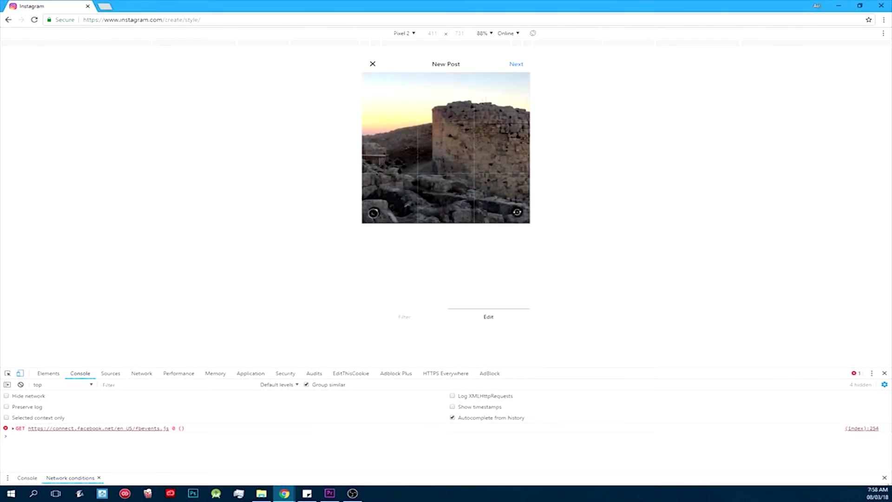
{"action": "left_click", "coordinate": [411, 316]}
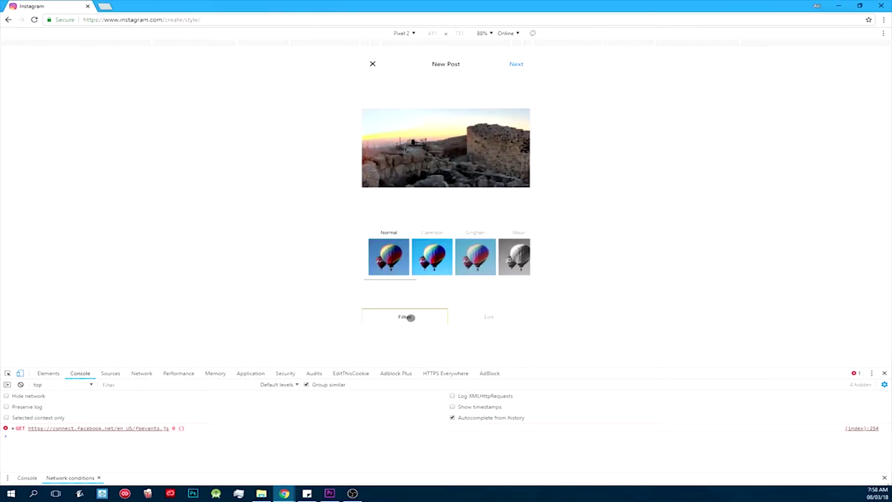
{"action": "left_click", "coordinate": [430, 251]}
{"action": "left_click", "coordinate": [516, 264]}
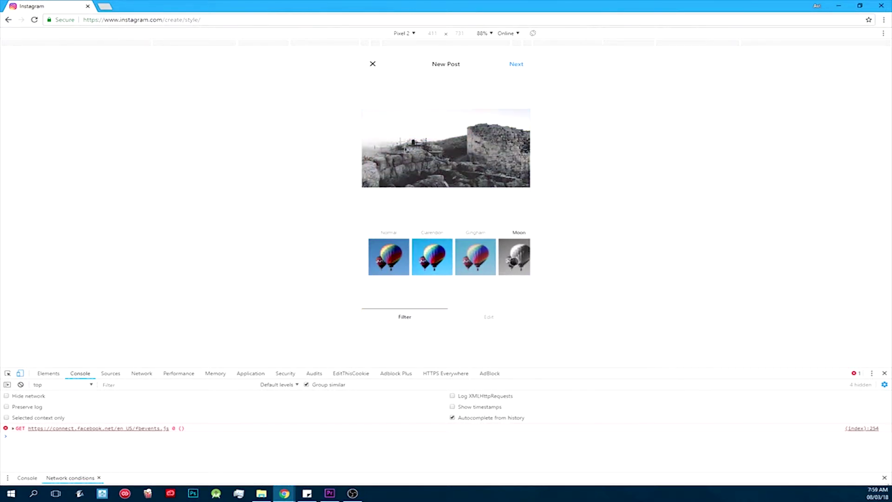
{"action": "left_click", "coordinate": [519, 64]}
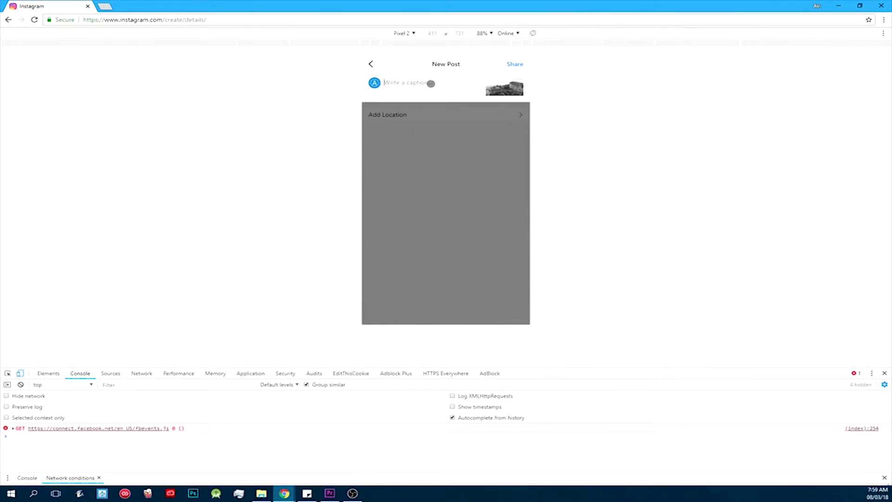
- Caption the post 'The View', share it to the feed, and start a new story
{"action": "left_click", "coordinate": [430, 84]}
{"action": "type", "text": "T"}
{"action": "type", "text": "he View"}
{"action": "left_click", "coordinate": [519, 63]}
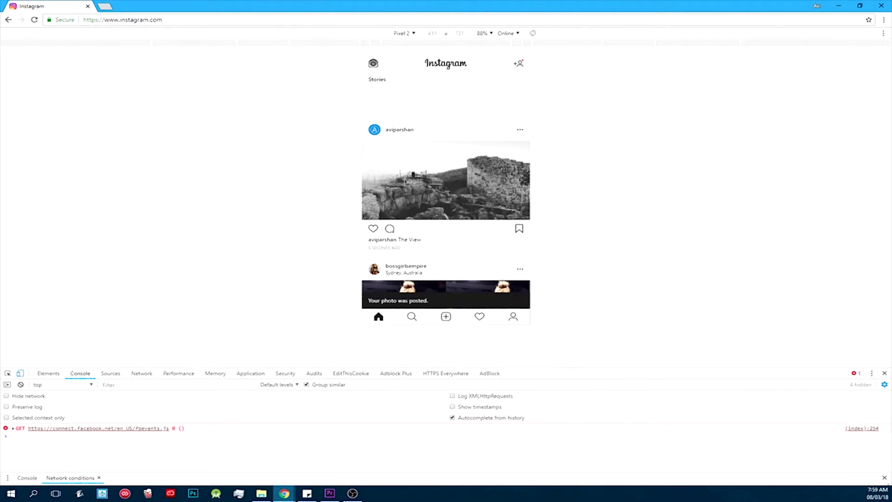
{"action": "left_click", "coordinate": [373, 64]}
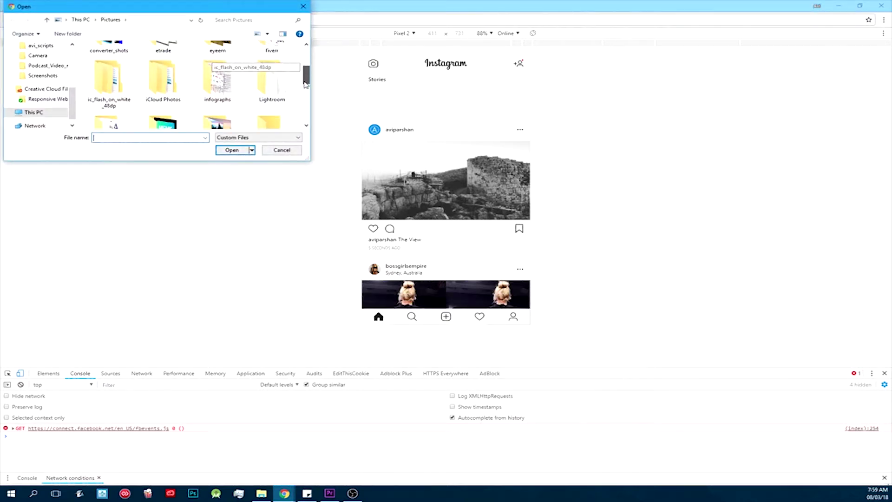
- Open finishedboat.jpg in the story editor
{"action": "left_click_drag", "start_coordinate": [306, 84], "coordinate": [306, 121]}
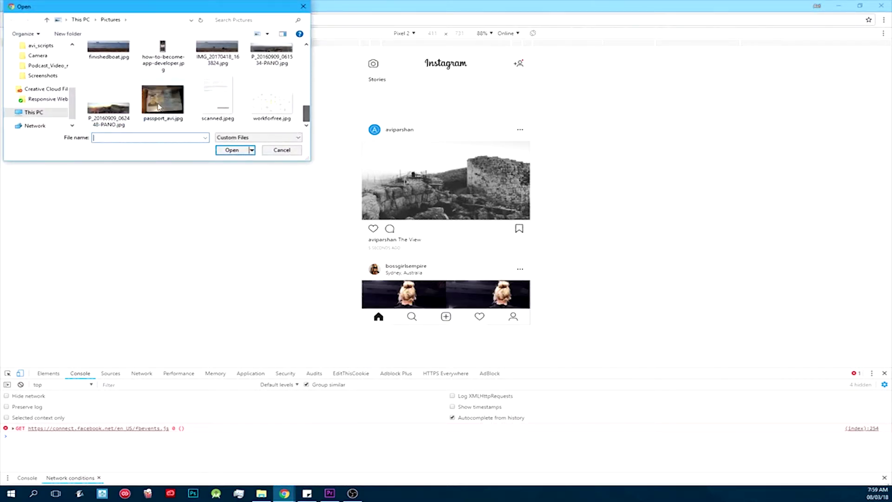
{"action": "scroll", "coordinate": [144, 98], "scroll_direction": "up", "scroll_amount": 1}
{"action": "double_click", "coordinate": [116, 70]}
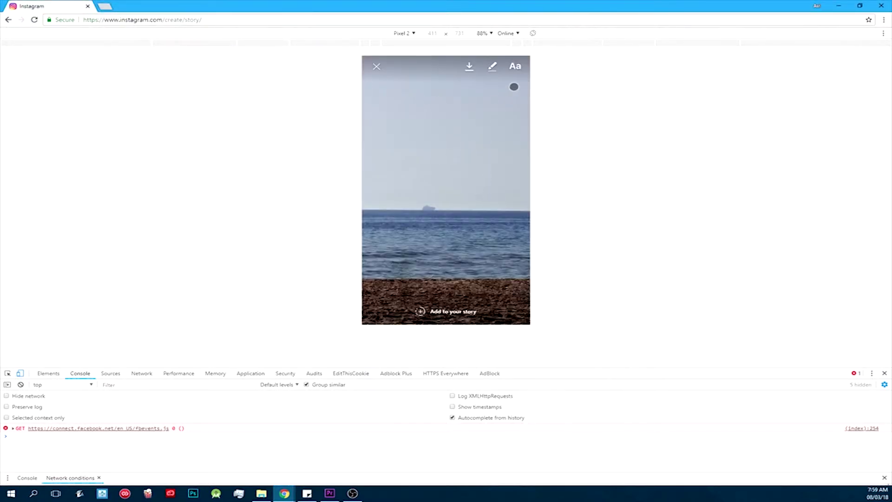
- Try the text and pen tools, cancel saving a copy, and add the photo to the story
{"action": "left_click", "coordinate": [515, 66]}
{"action": "left_click", "coordinate": [515, 67]}
{"action": "left_click", "coordinate": [516, 70]}
{"action": "left_click", "coordinate": [469, 67]}
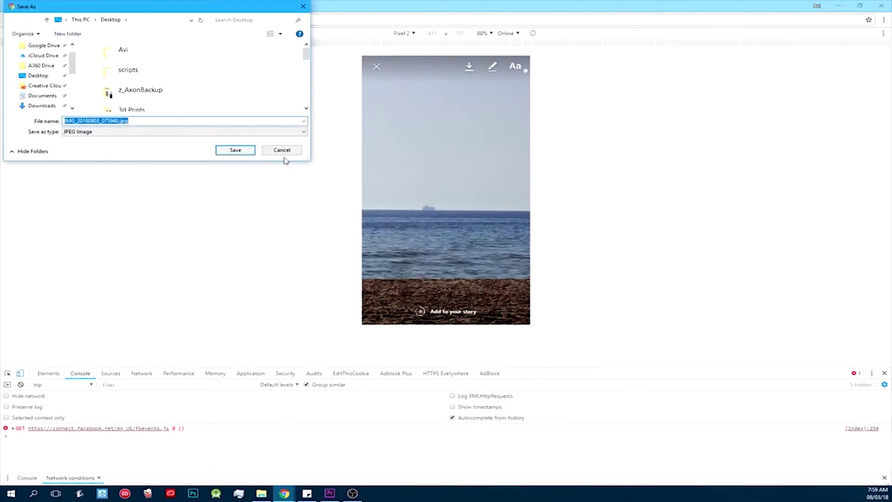
{"action": "left_click", "coordinate": [282, 151]}
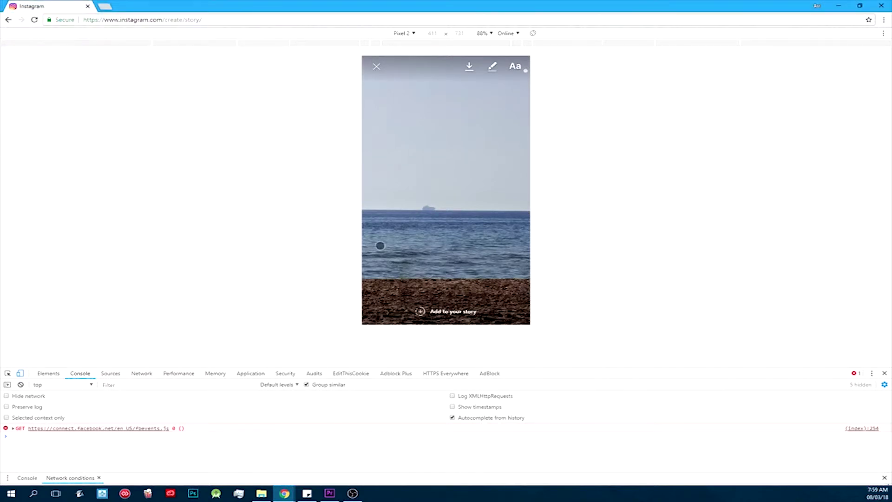
{"action": "left_click", "coordinate": [437, 311]}
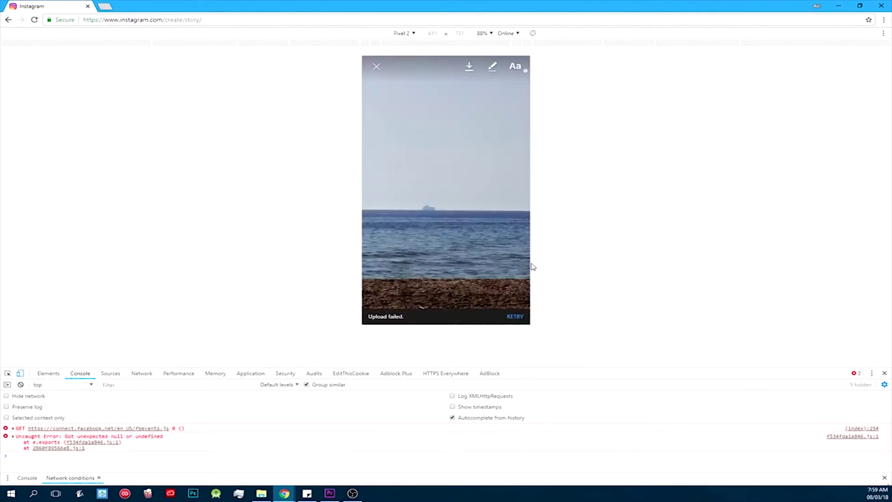
- Retry the failed story upload of the seascape photo
{"action": "left_click", "coordinate": [516, 317]}
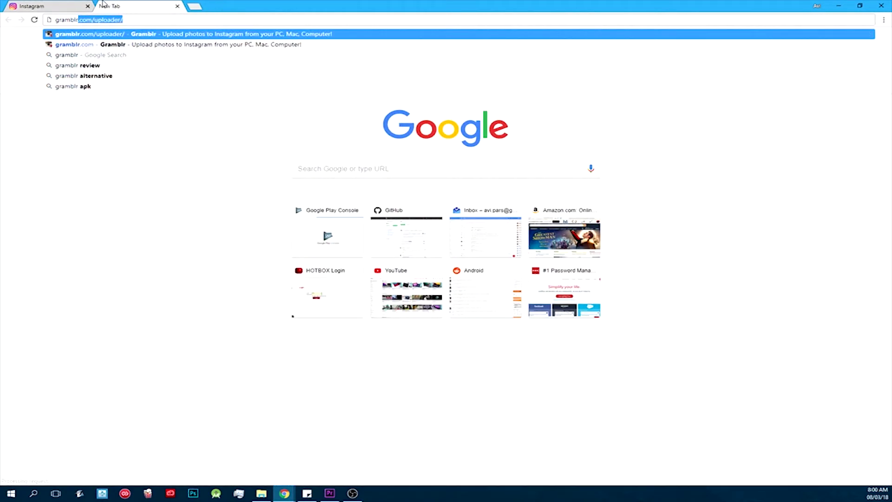
- Load gramblr.com/uploader, scroll through it, then close the tab to return to Instagram
{"action": "key", "text": "Return"}
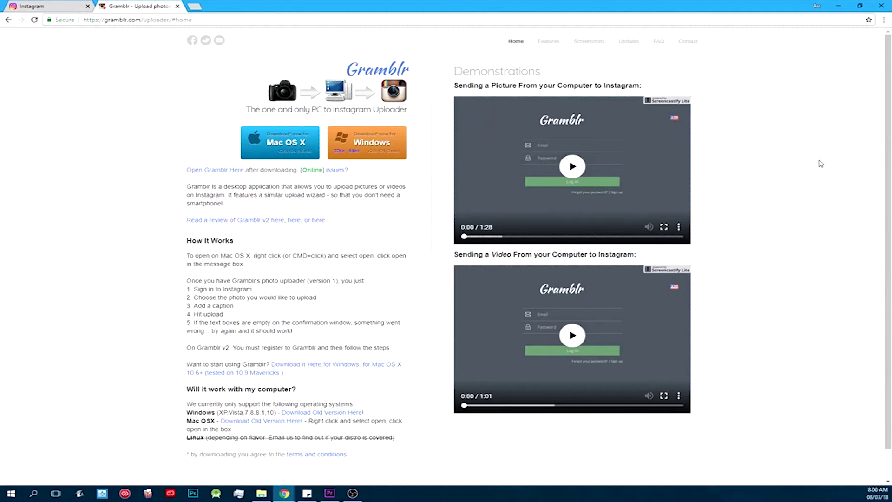
{"action": "scroll", "coordinate": [762, 141], "scroll_direction": "down", "scroll_amount": 1}
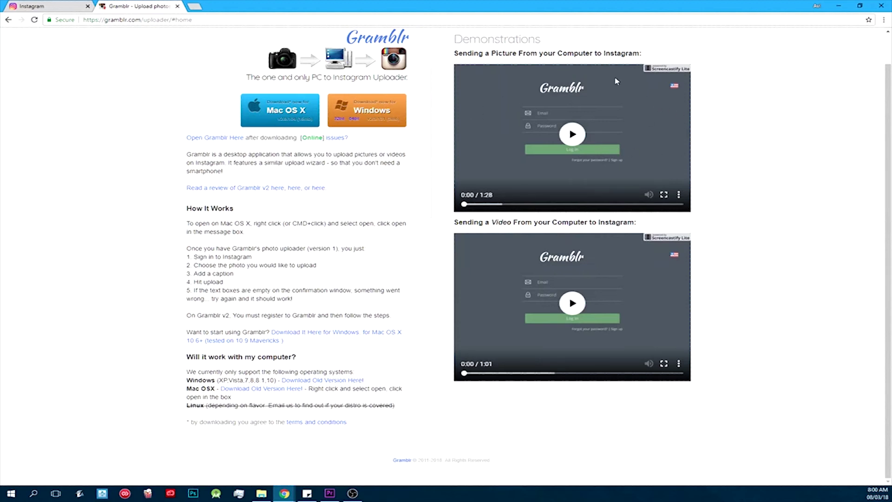
{"action": "left_click", "coordinate": [176, 7]}
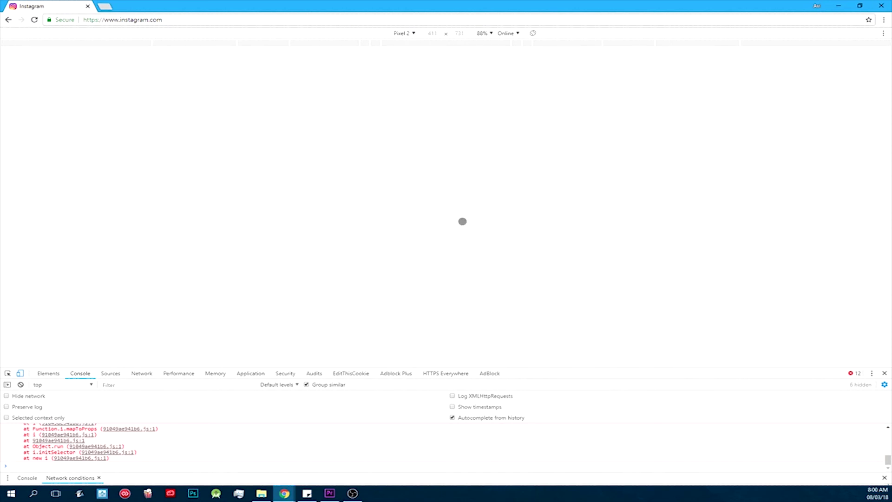